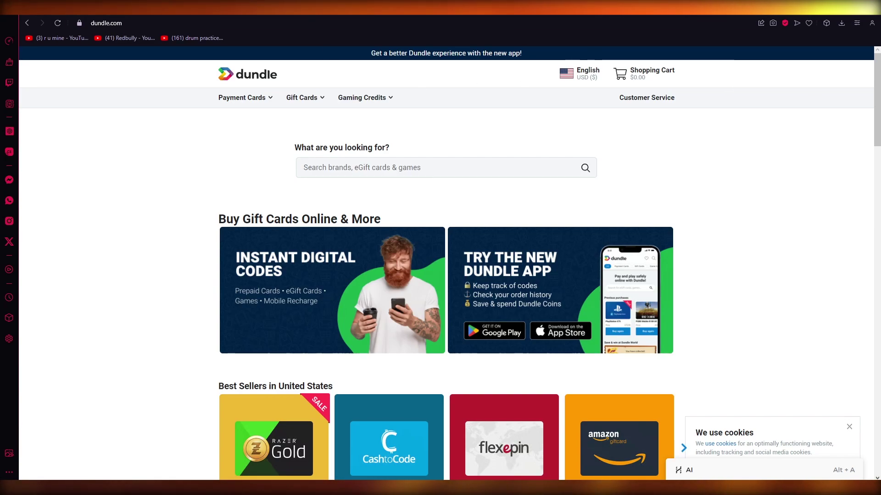
Add the $30 Amazon.com gift card from Best Sellers to the cart, totalling $32.78
key("ctrl+t")
key("ctrl+w")
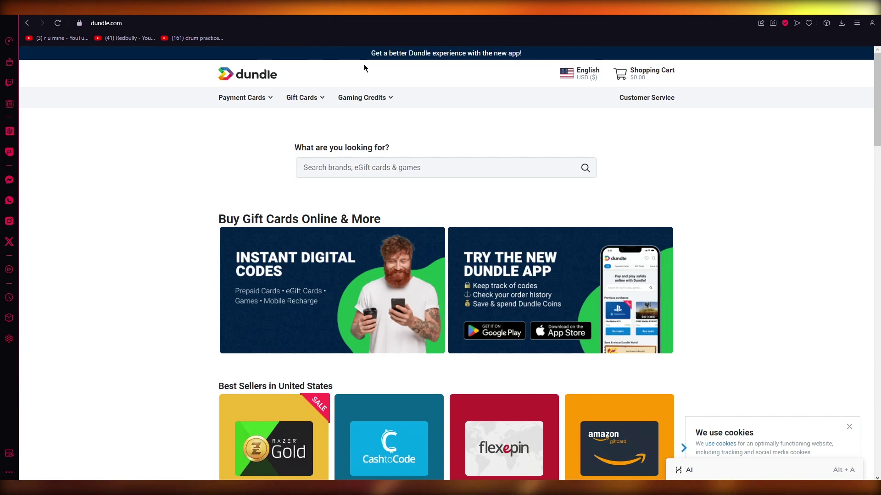
scroll(678, 237, "down", 3)
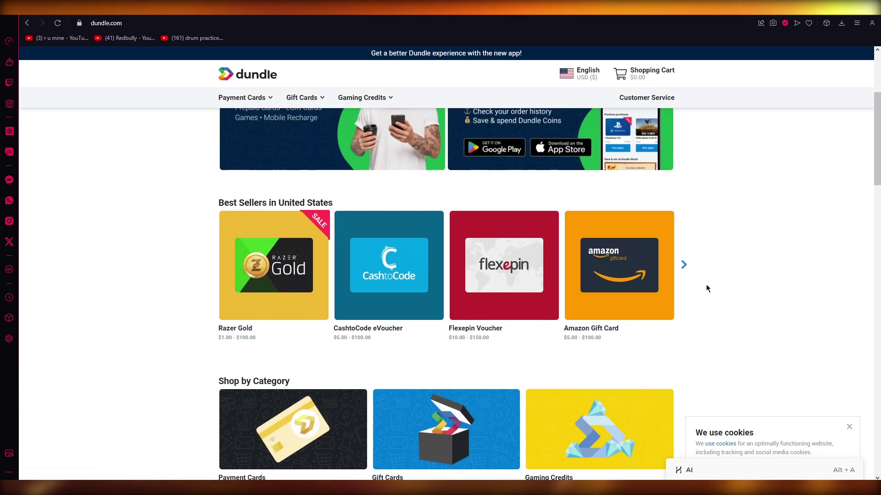
scroll(706, 288, "up", 2)
scroll(707, 280, "down", 1)
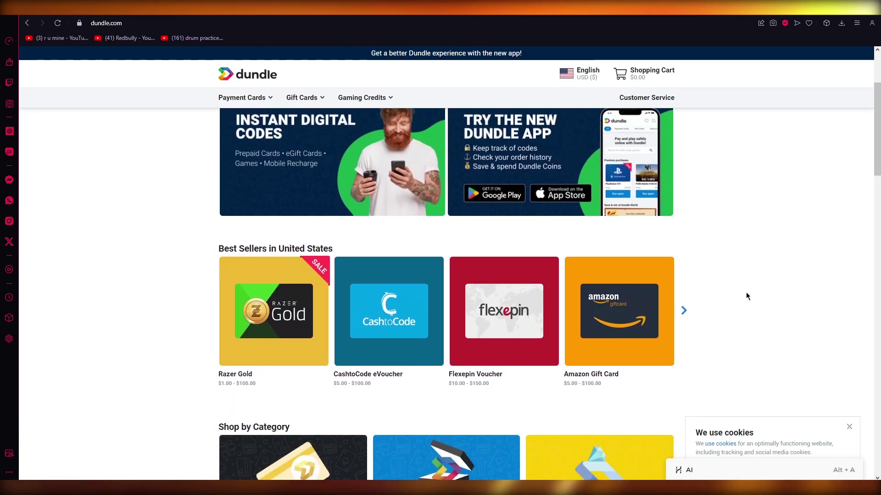
left_click(639, 315)
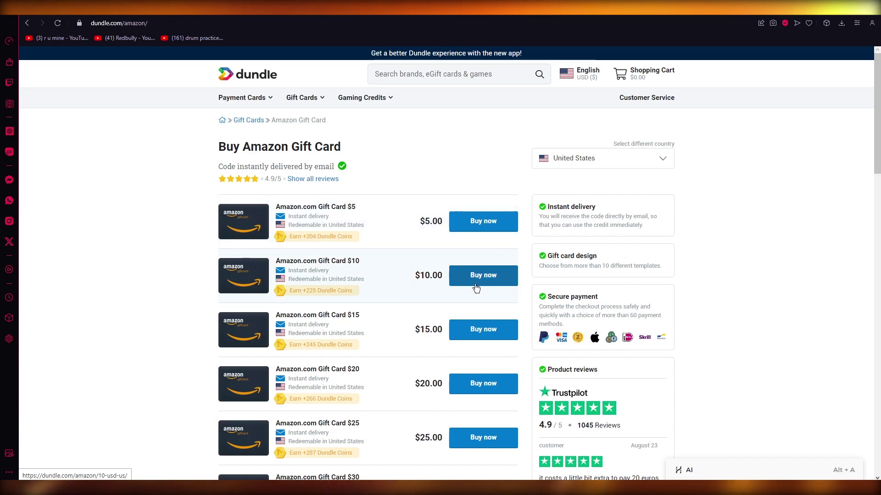
scroll(482, 324, "down", 2)
left_click(484, 368)
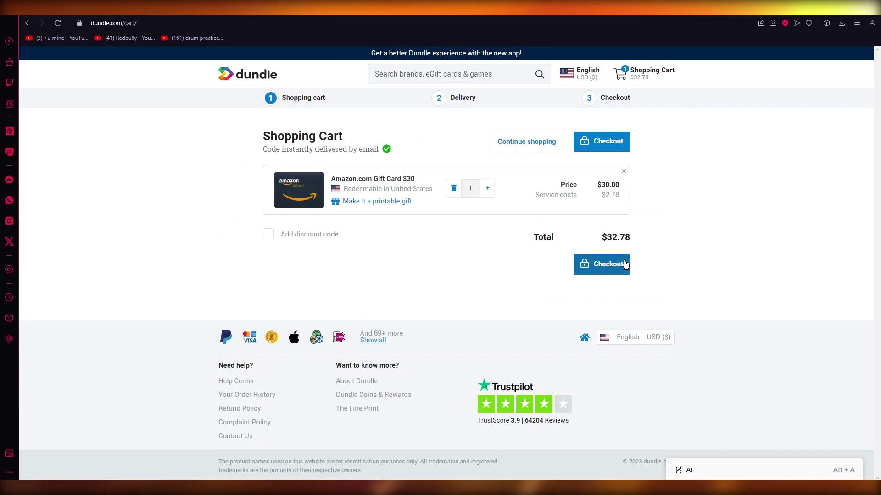
Check out, autofill a saved delivery email, and continue to the $34.42 payment page
left_click(581, 268)
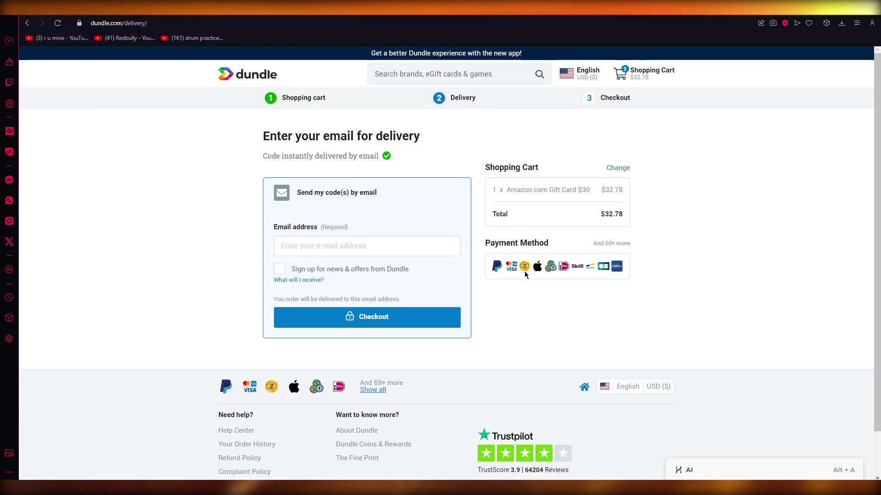
left_click(355, 317)
left_click(362, 246)
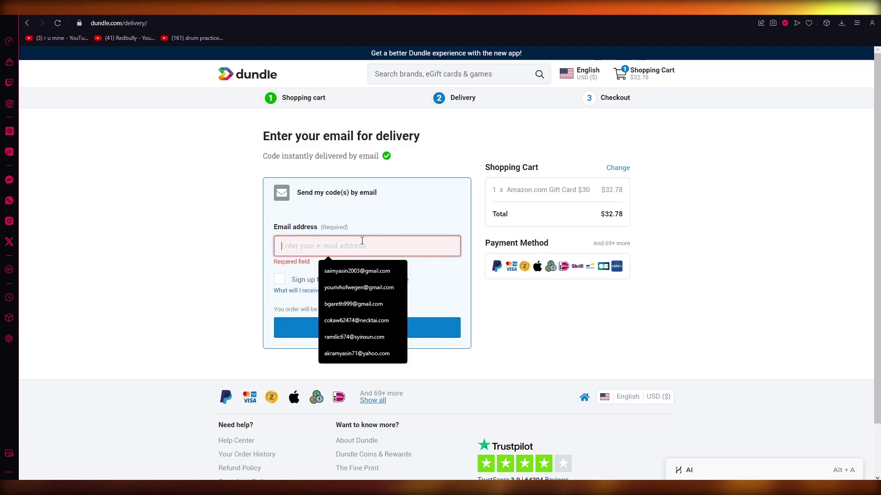
left_click(365, 271)
left_click(413, 317)
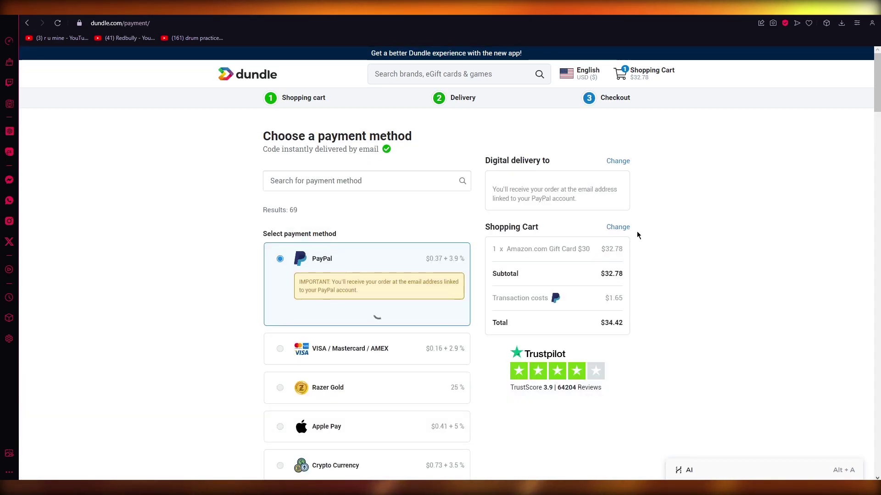
scroll(249, 294, "down", 3)
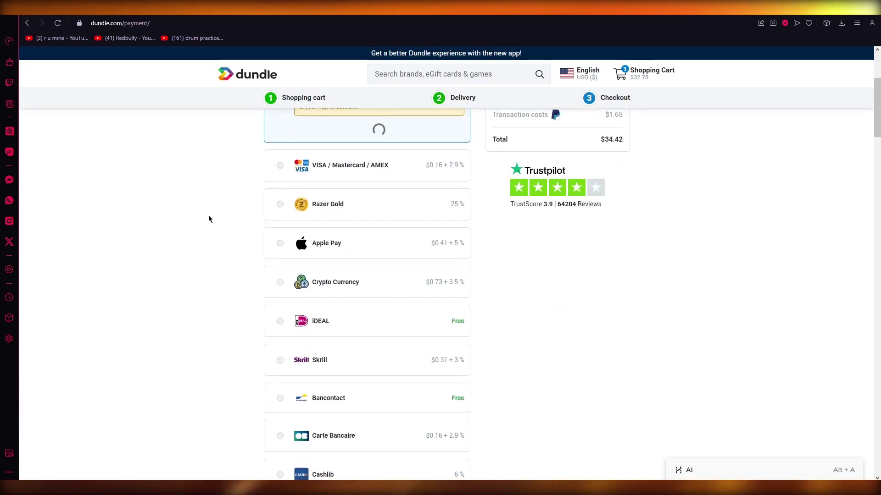
scroll(209, 219, "down", 1)
scroll(208, 220, "down", 1)
scroll(209, 219, "down", 3)
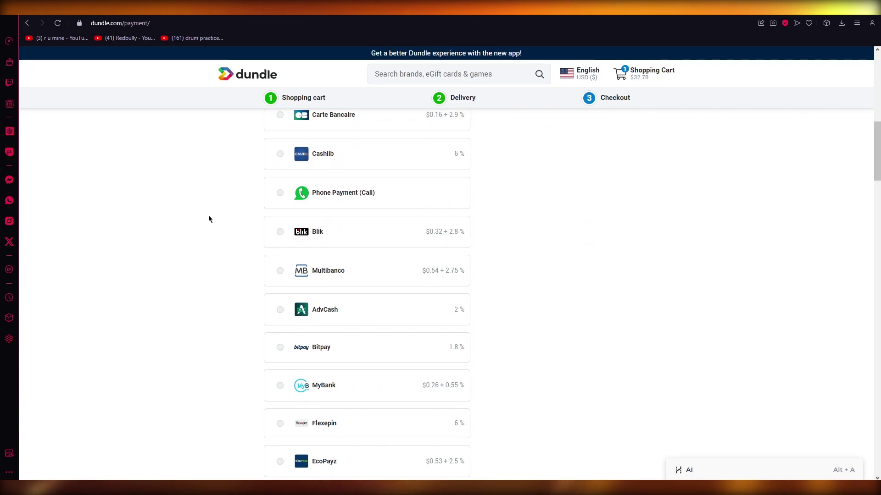
scroll(239, 228, "down", 3)
Try Bitpay and Crypto Currency, then settle on Razer Gold with an $8.19 transaction cost
left_click(358, 169)
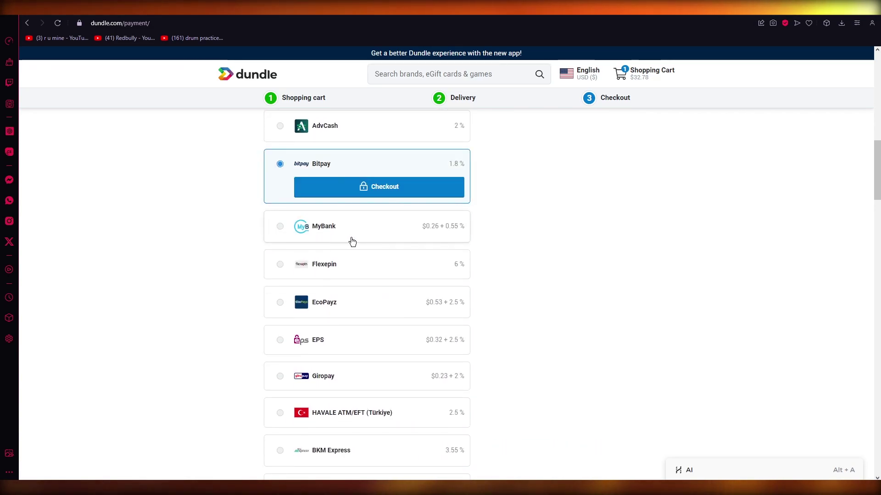
scroll(312, 252, "down", 2)
scroll(313, 252, "up", 5)
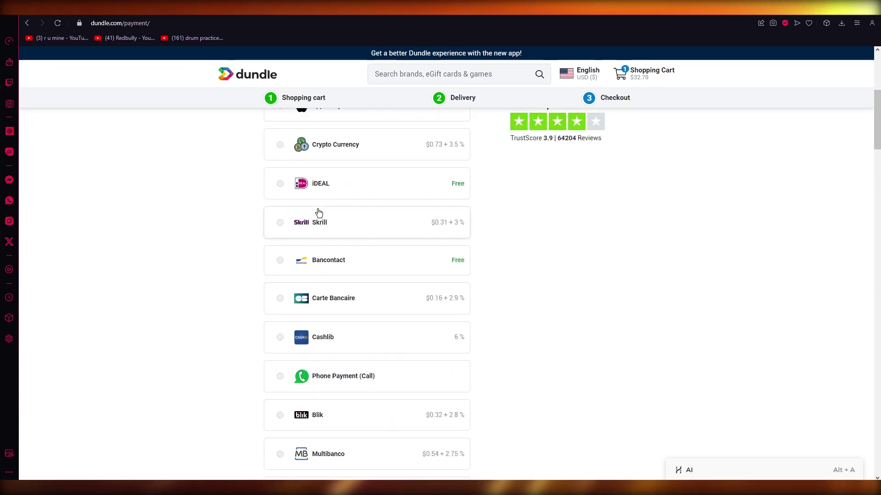
scroll(318, 213, "up", 2)
left_click(329, 286)
scroll(420, 300, "up", 2)
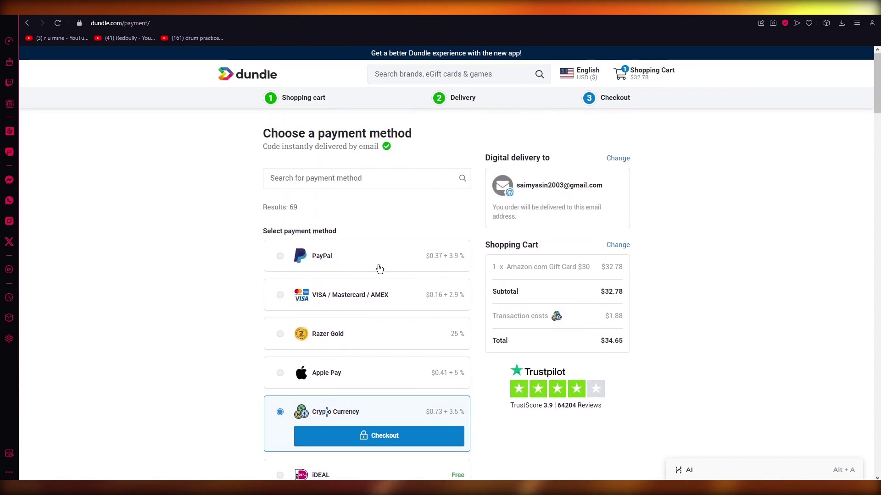
left_click(385, 331)
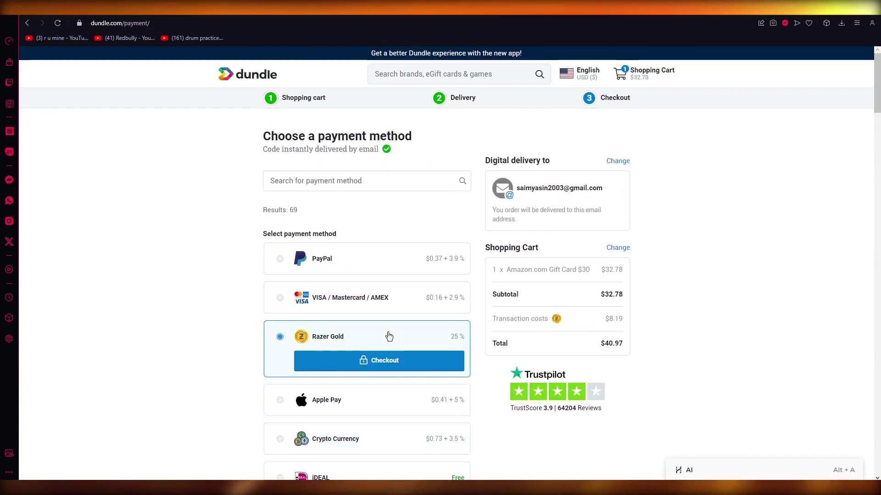